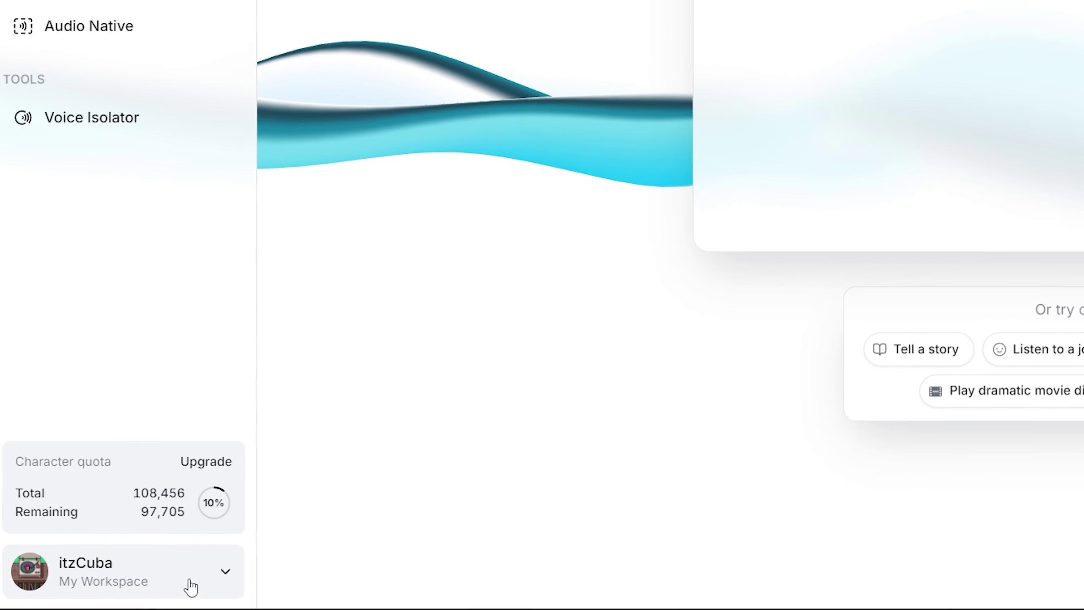
Open the Subscription page from the account menu to view the current Creator plan
click(194, 585)
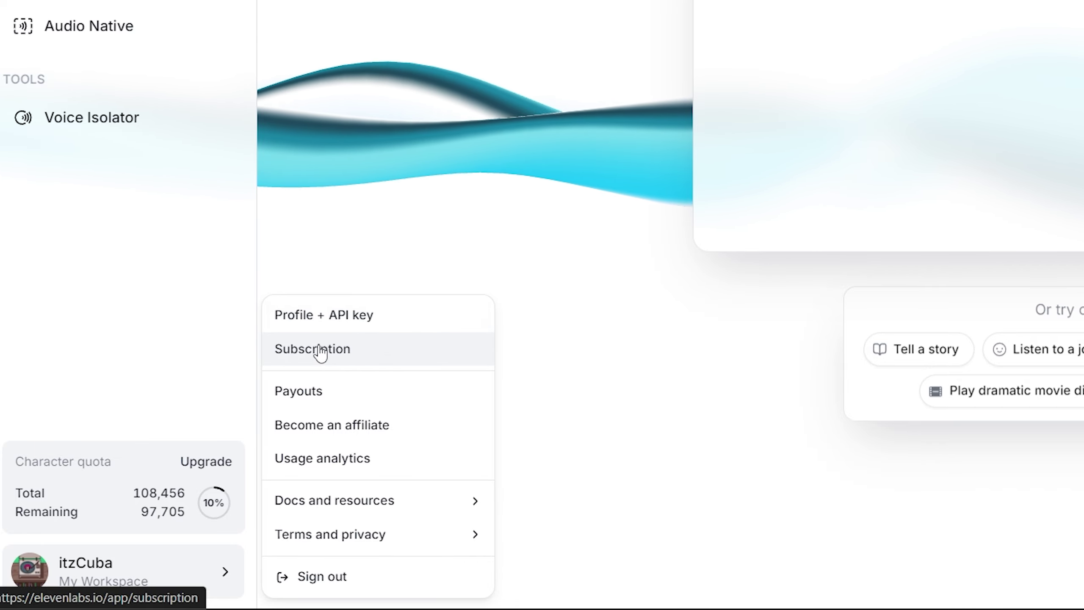
click(339, 349)
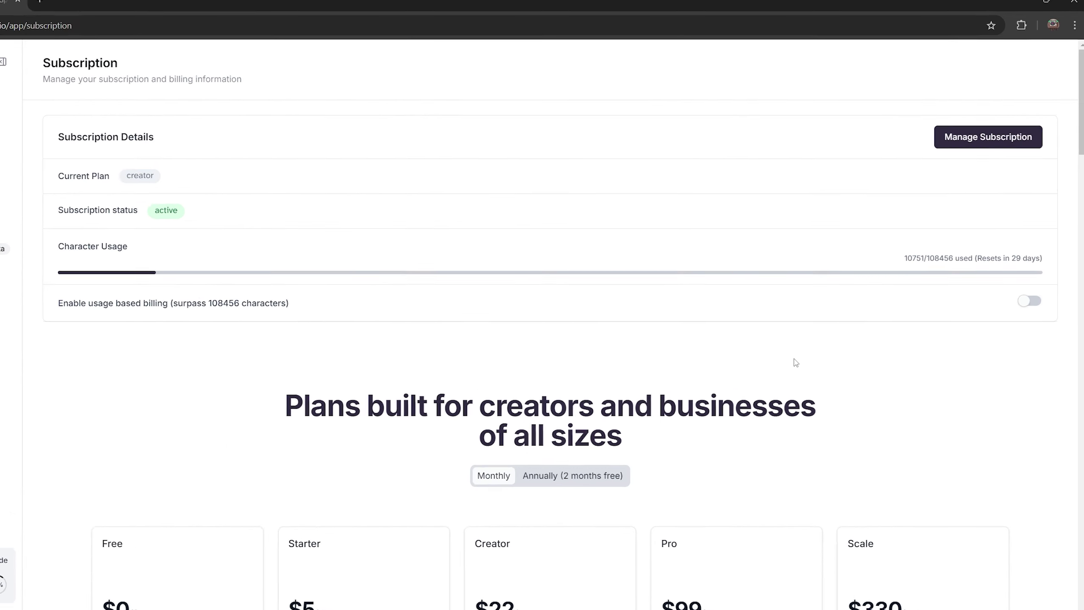
Open the Stripe billing portal and start canceling the Creator plan, active until September 5, 2024
click(949, 197)
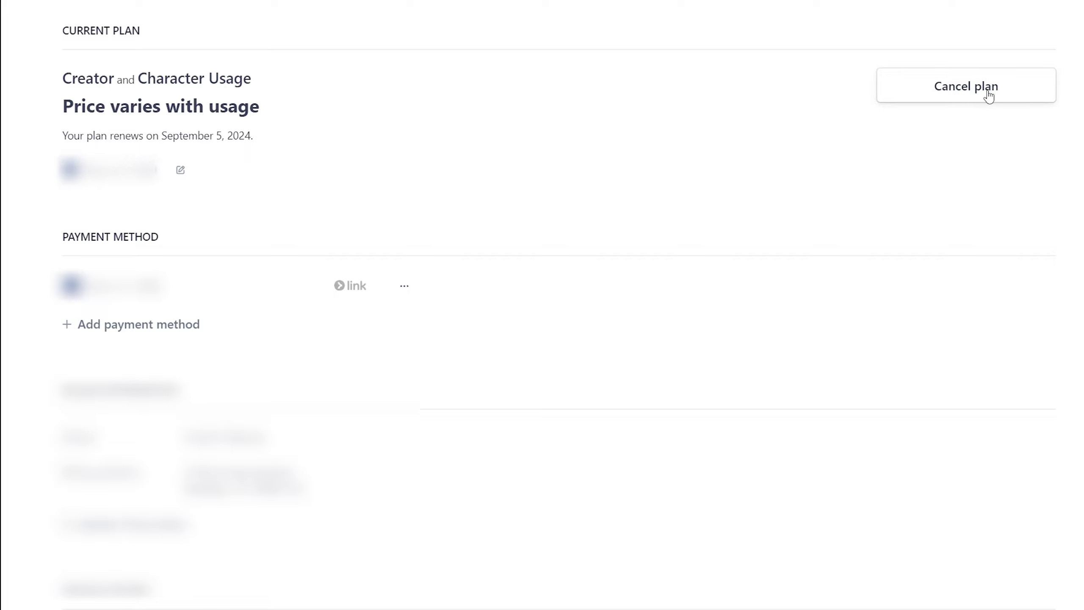
click(971, 94)
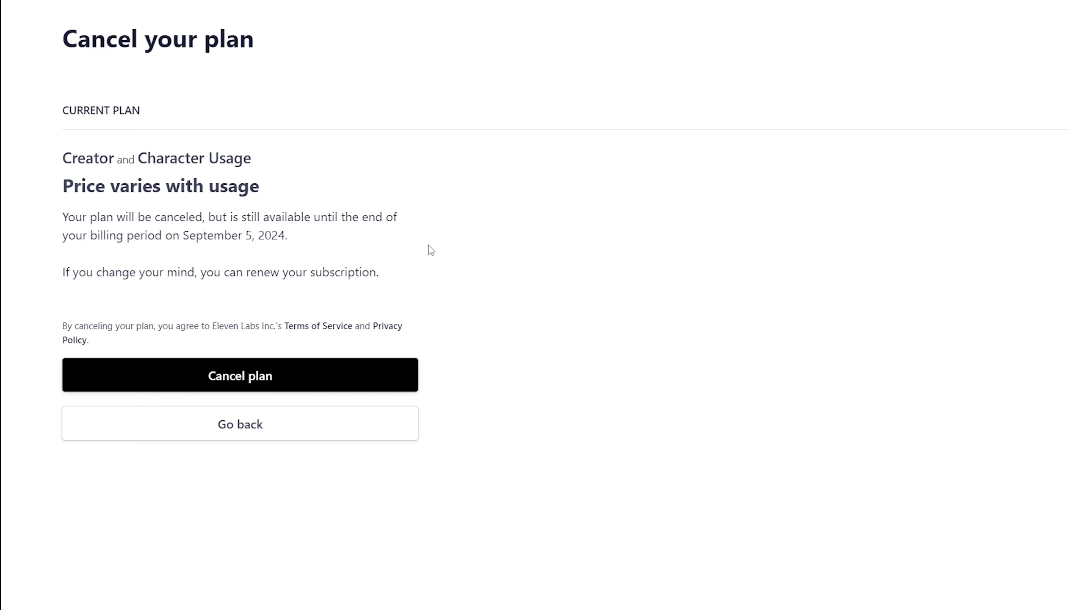
drag(113, 214, 367, 241)
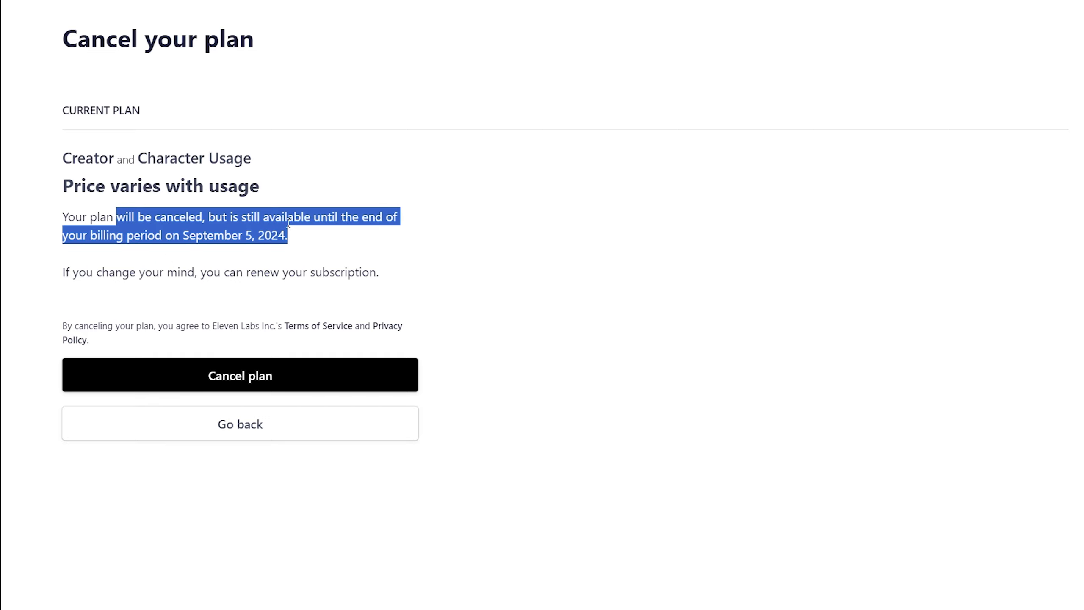
click(239, 235)
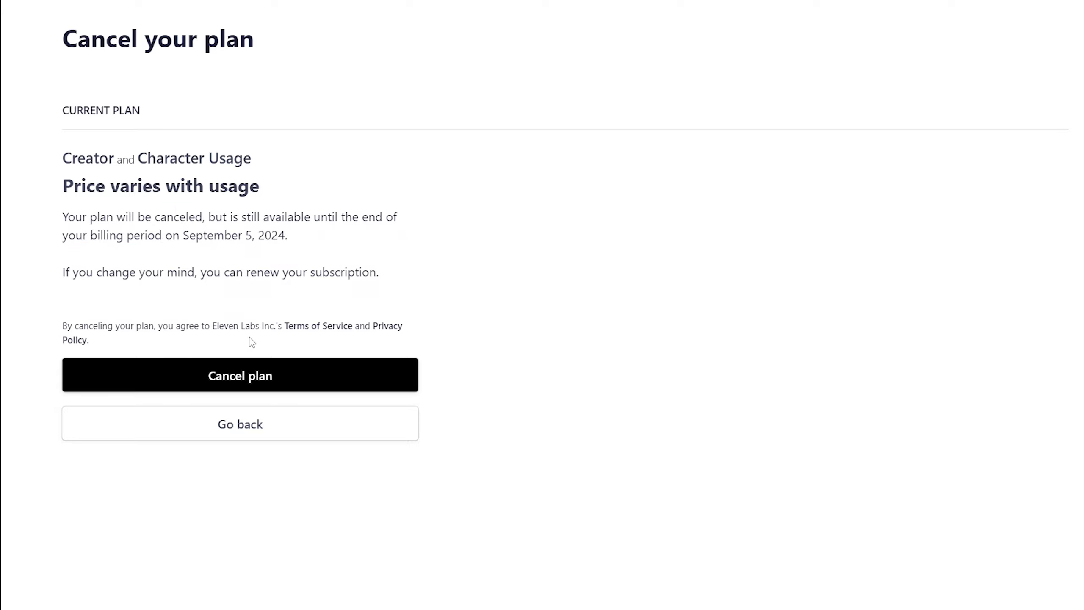
Confirm the Creator plan cancellation and submit 'I no longer need it' as the reason
click(318, 379)
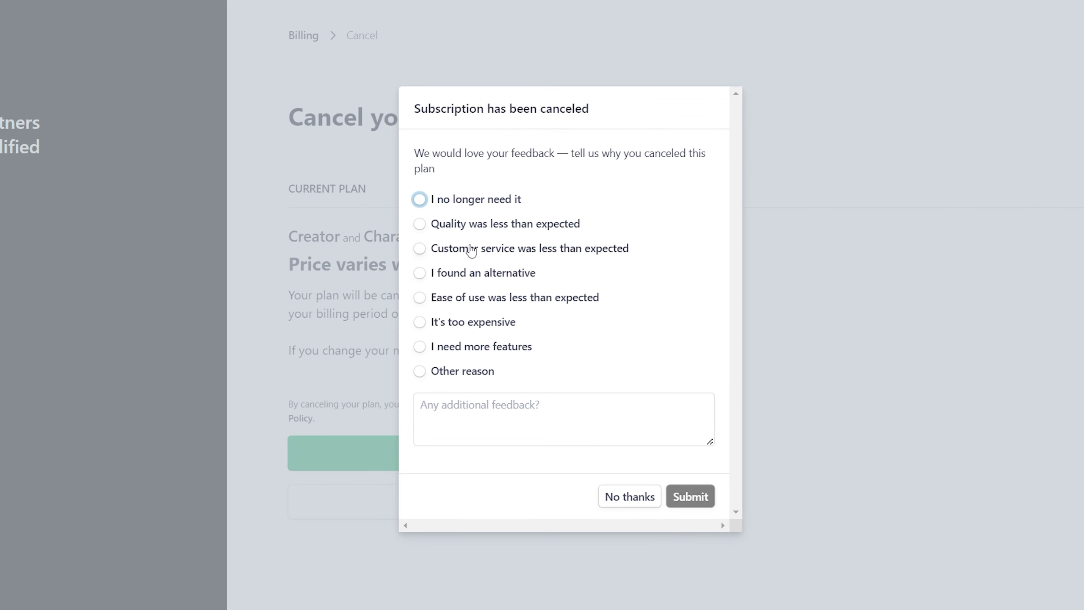
click(421, 200)
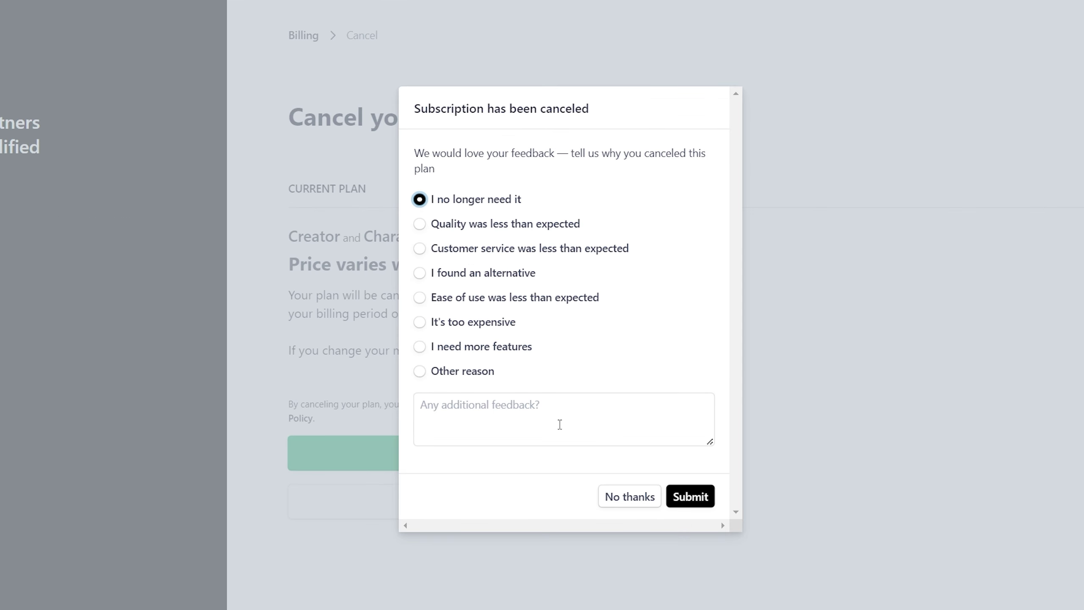
click(704, 499)
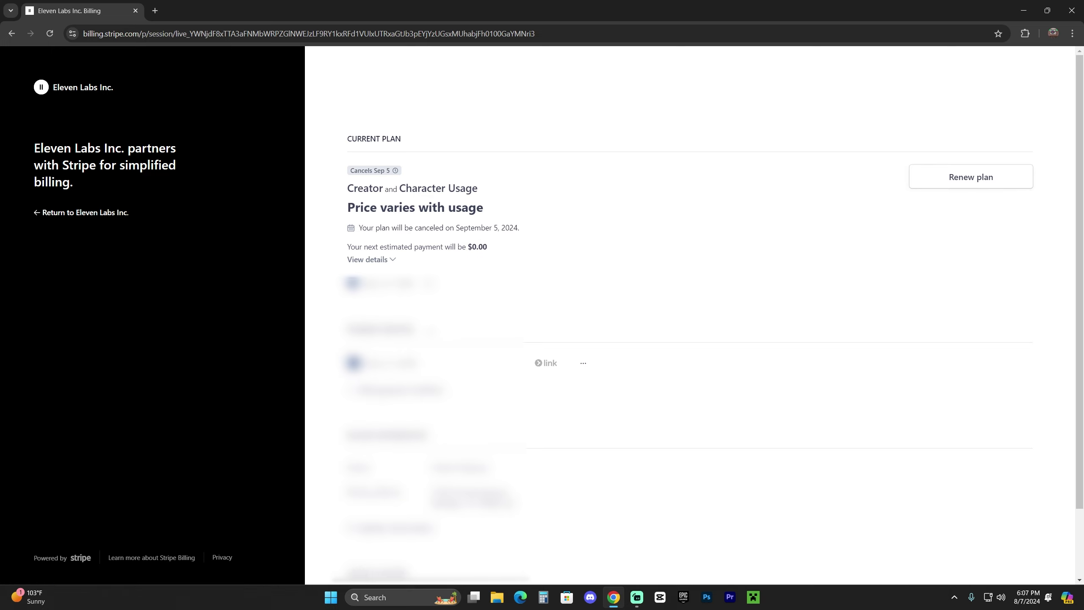
Review the September 5 cancellation date and payment method, then return to ElevenLabs
triple_click(430, 332)
click(583, 362)
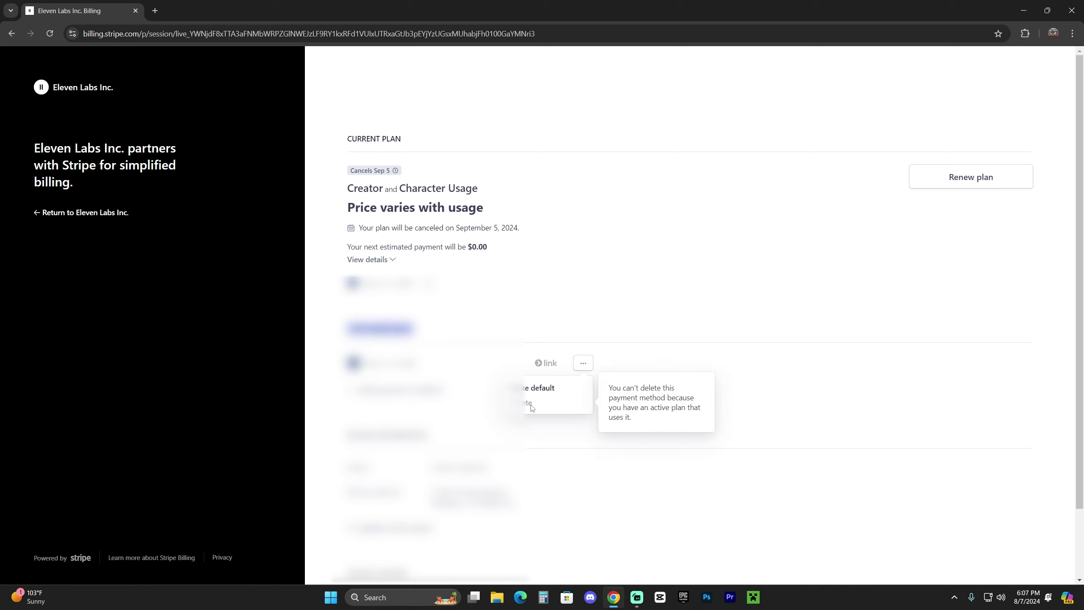
drag(456, 228, 496, 227)
click(508, 227)
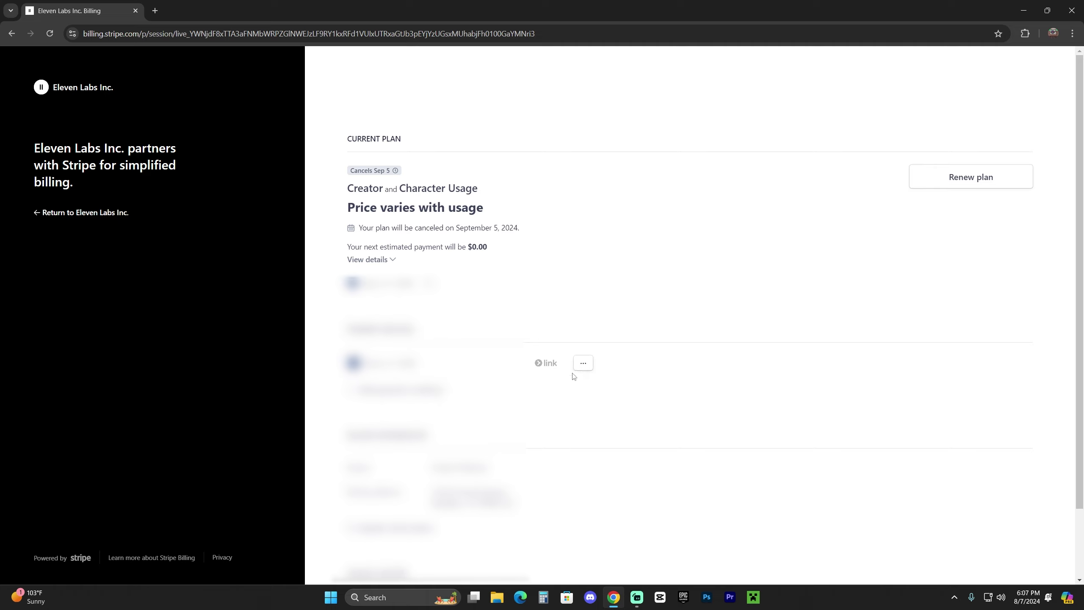
click(582, 364)
click(501, 239)
drag(524, 228, 404, 227)
click(397, 225)
click(42, 87)
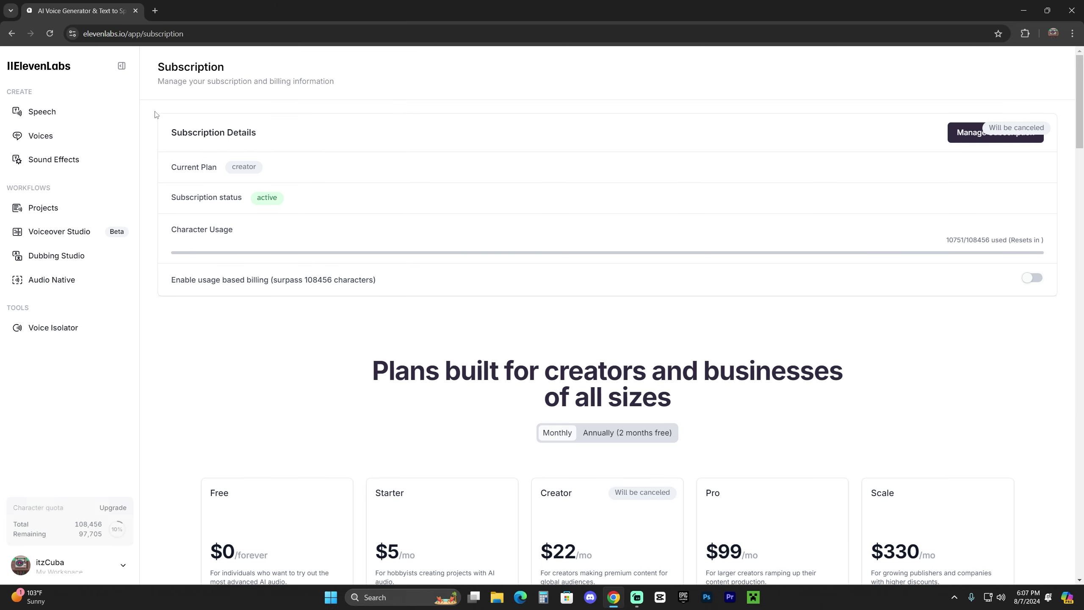